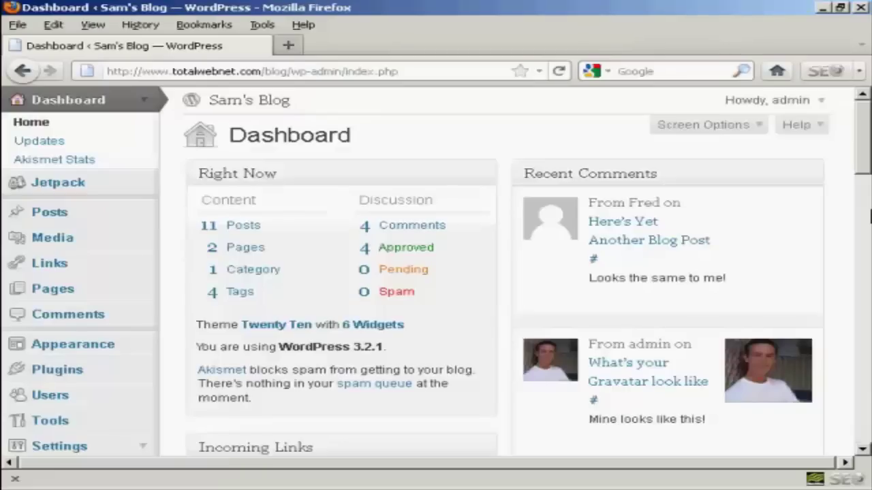
# Show the Links manager listing the seven Blogroll links, Documentation through WordPress Planet
pyautogui.click(56, 270)
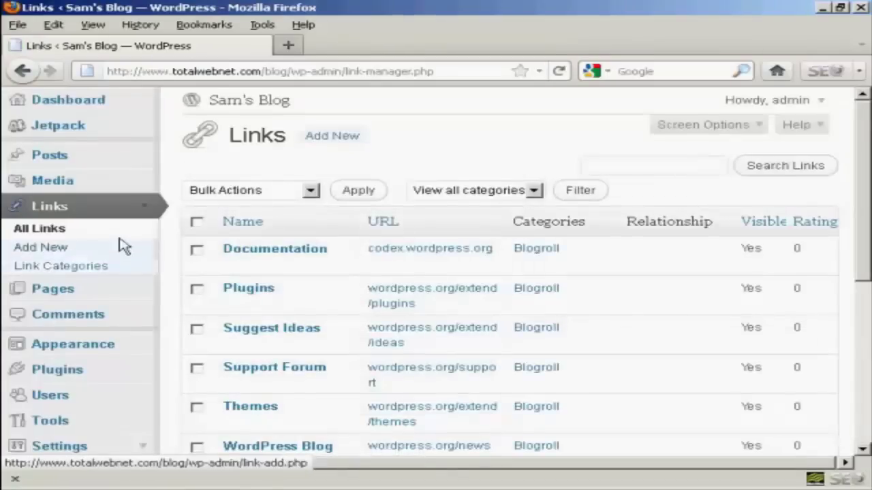
pyautogui.moveTo(290, 270)
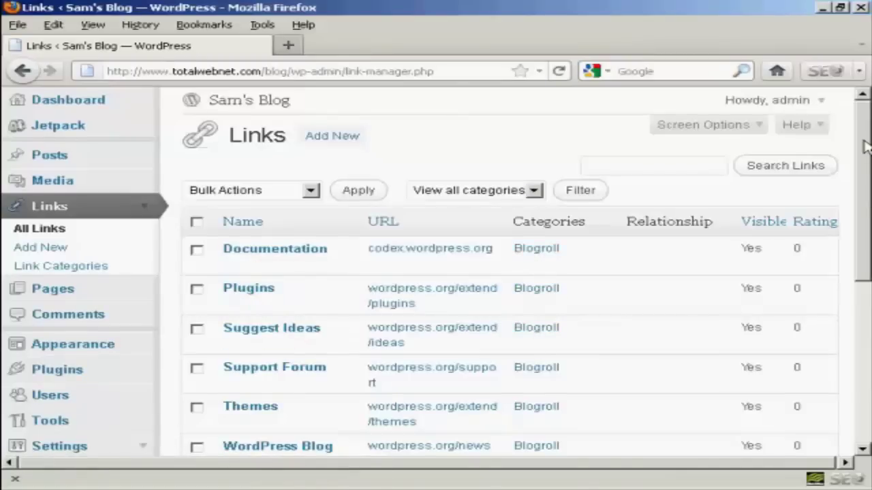
pyautogui.moveTo(865, 147); pyautogui.dragTo(865, 189)
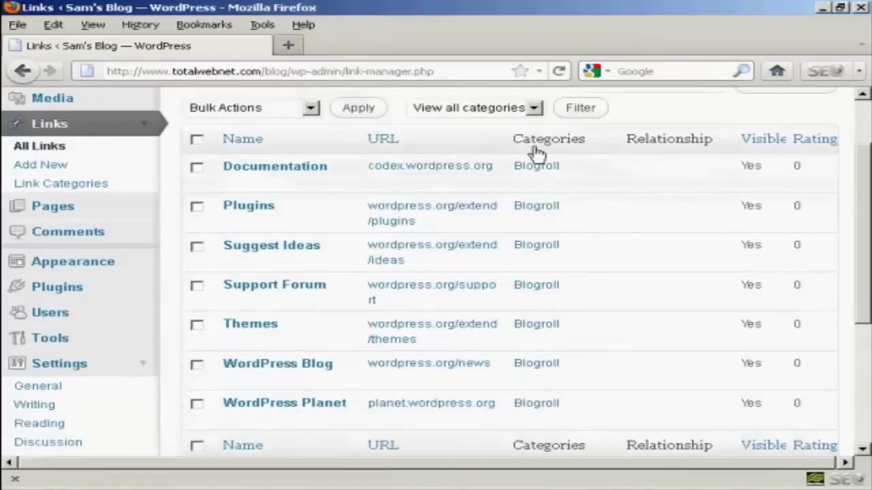
pyautogui.scroll(-1, 869, 197)
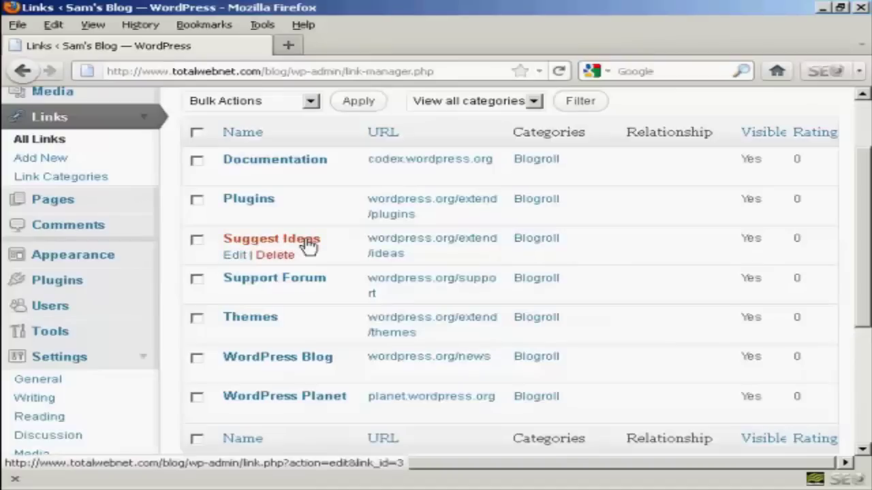
# Change the Suggest Ideas link's name to 'New Ideas Area' and update the link
pyautogui.click(235, 256)
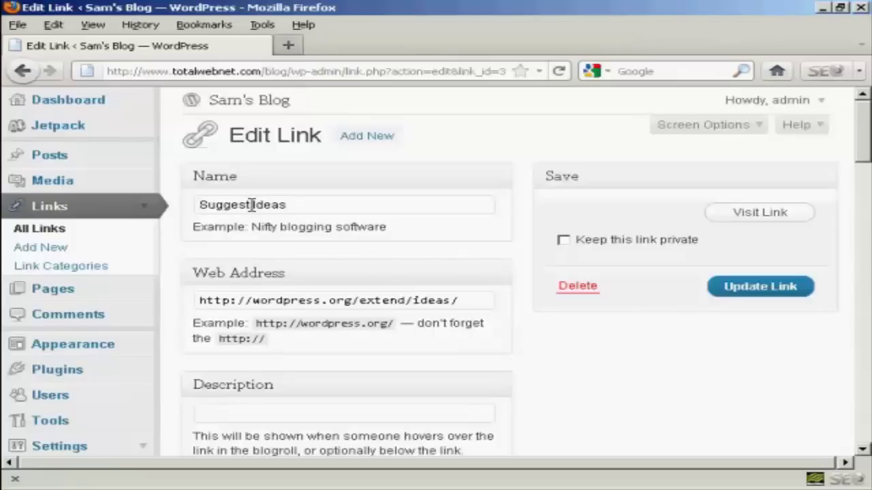
pyautogui.moveTo(248, 205); pyautogui.dragTo(199, 206)
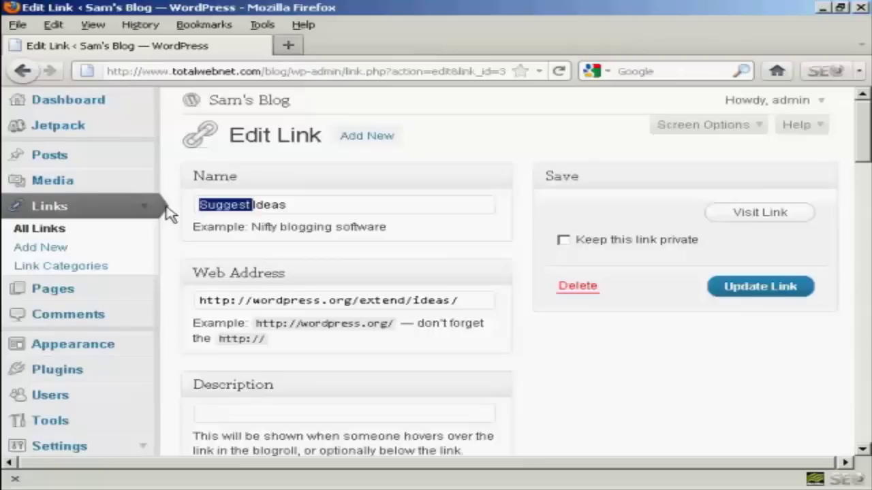
pyautogui.press('BackSpace')
pyautogui.write('New')
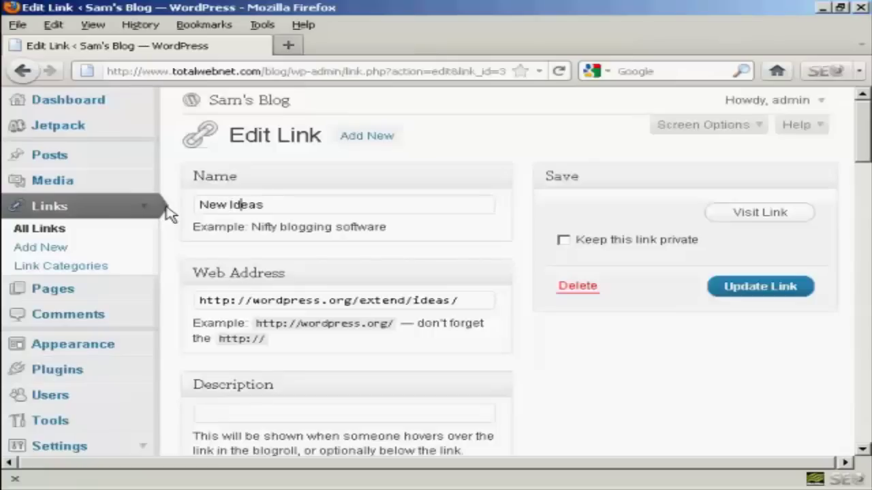
pyautogui.press('Right')
pyautogui.press('Right')
pyautogui.press('Right')
pyautogui.press('Right')
pyautogui.write('Area')
pyautogui.click(768, 296)
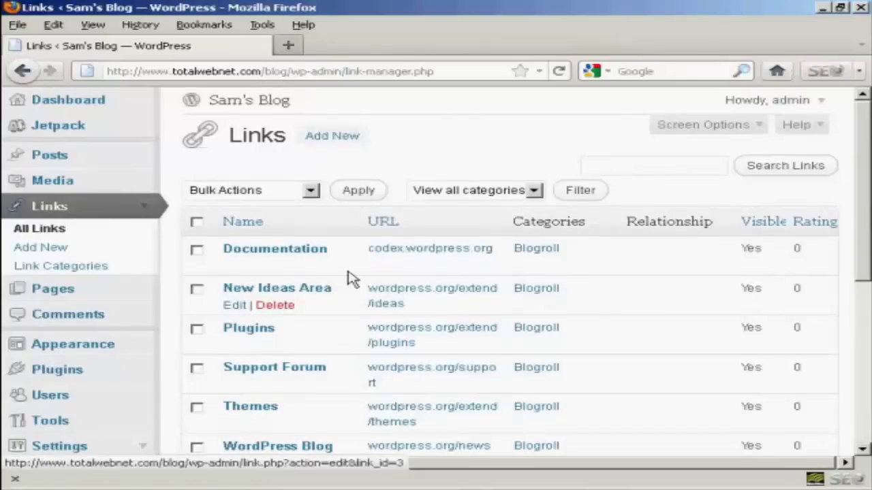
pyautogui.click(41, 249)
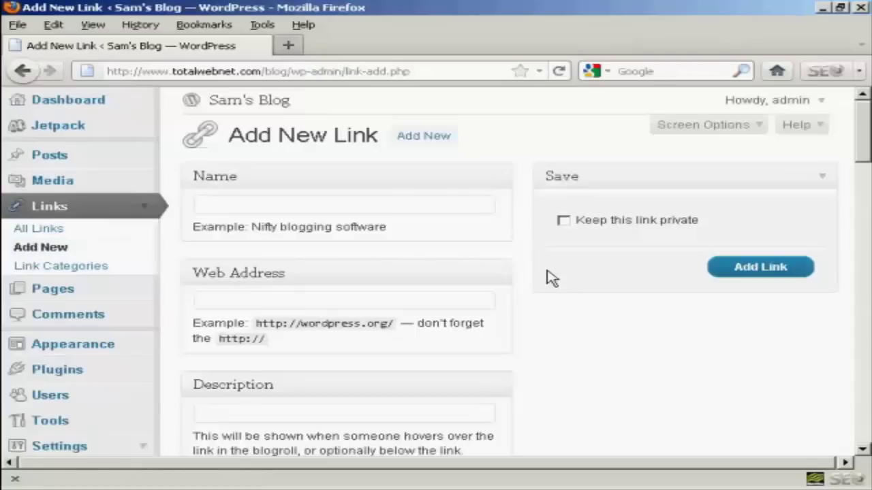
pyautogui.write('Google')
pyautogui.write('http')
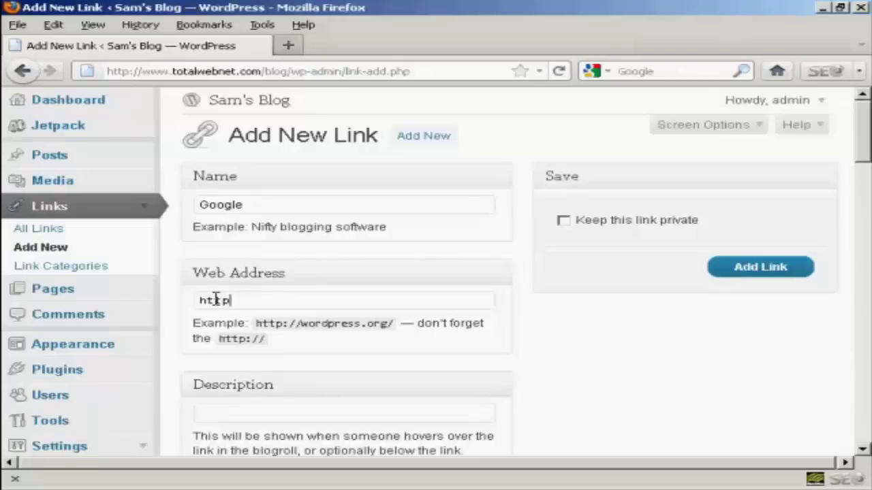
pyautogui.write('://www.googl')
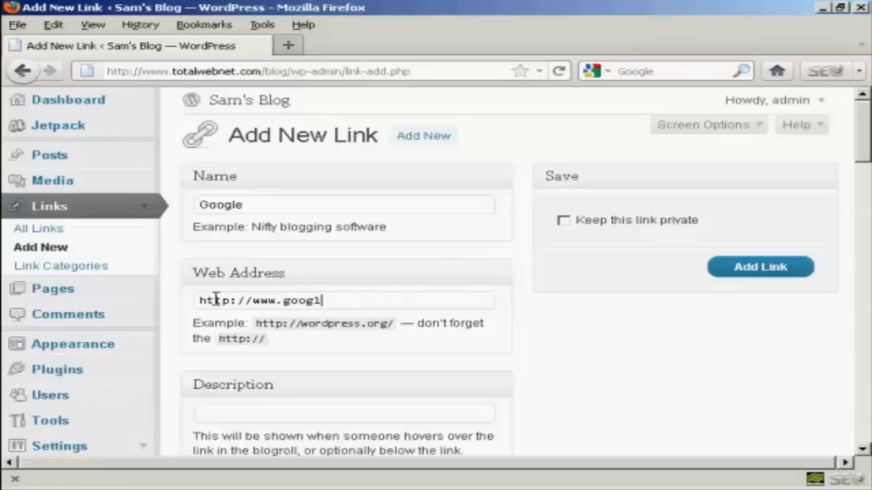
pyautogui.write('e.com')
pyautogui.scroll(-3, 638, 368)
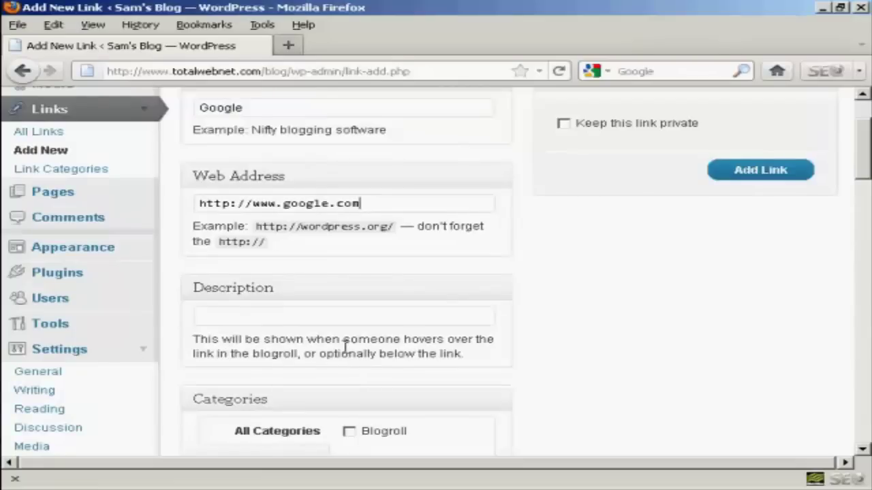
pyautogui.click(228, 317)
pyautogui.write('Search ')
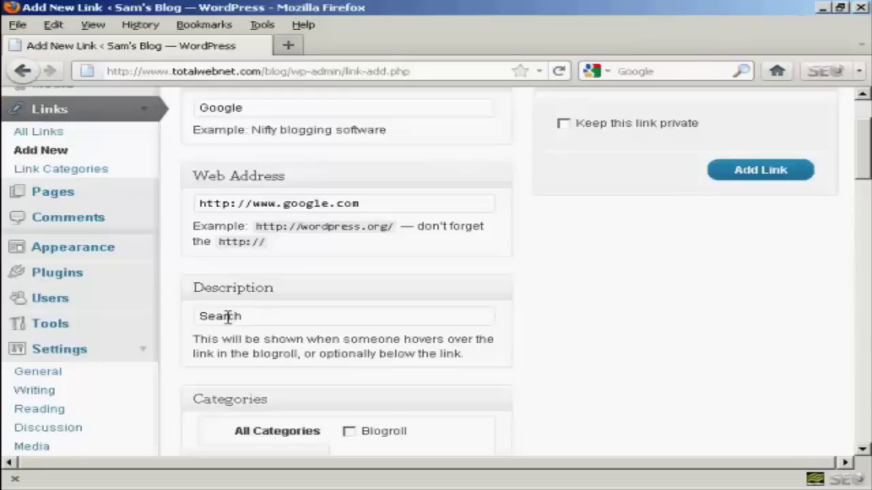
pyautogui.write('engine')
pyautogui.scroll(-3, 485, 340)
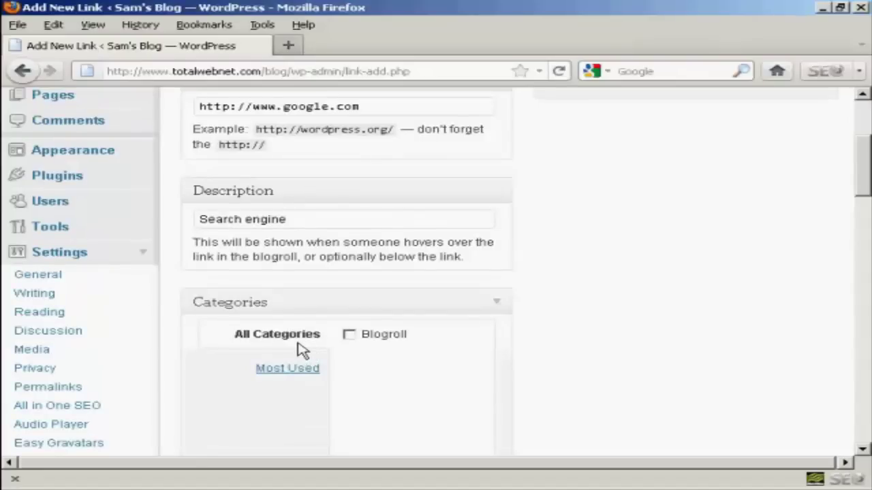
pyautogui.click(348, 334)
pyautogui.moveTo(862, 183); pyautogui.dragTo(864, 133)
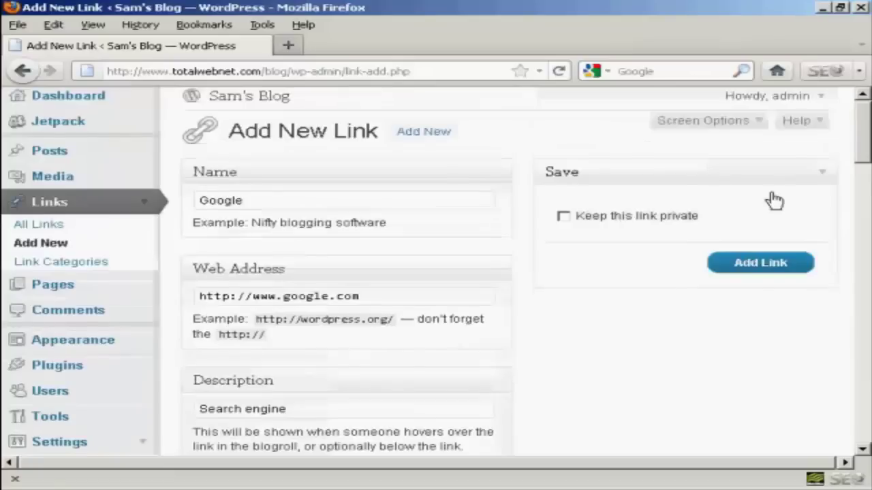
pyautogui.click(761, 266)
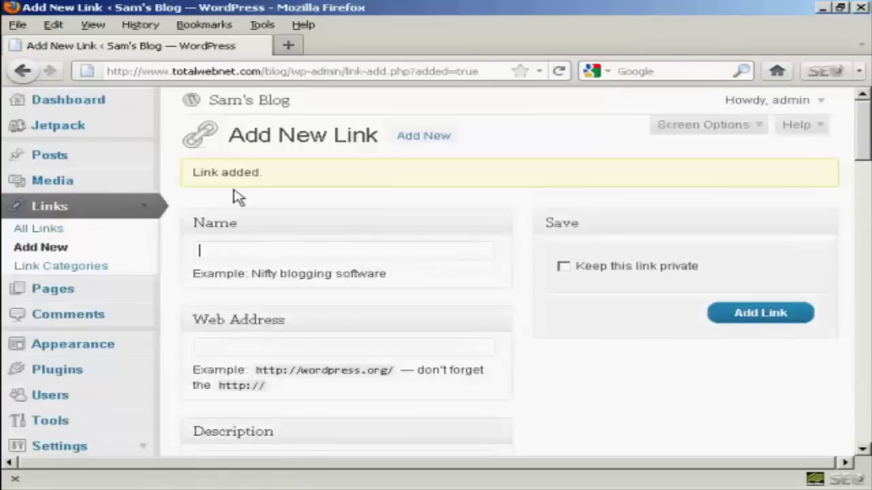
# Add link category 'Quick Links' with slug quick_links and description 'Fast links to other sites'
pyautogui.click(96, 273)
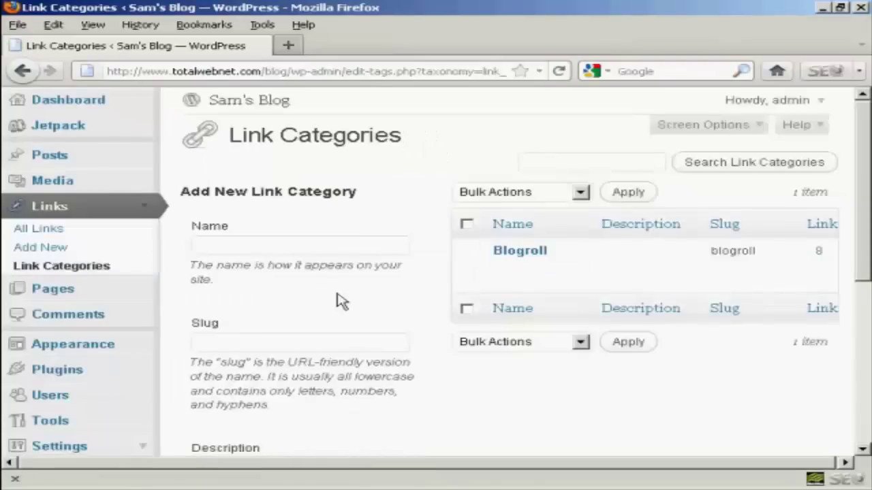
pyautogui.moveTo(553, 285)
pyautogui.click(207, 246)
pyautogui.write('Quick ')
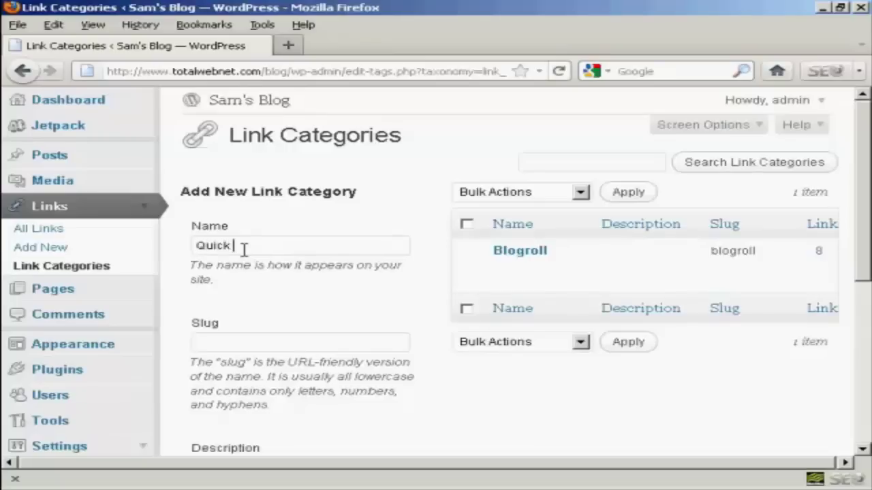
pyautogui.write('Links')
pyautogui.click(244, 341)
pyautogui.write('q')
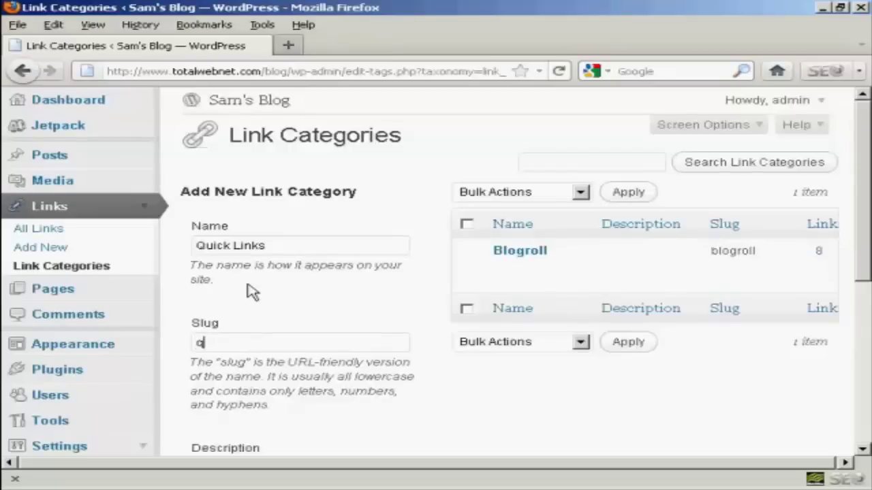
pyautogui.write('uick_links')
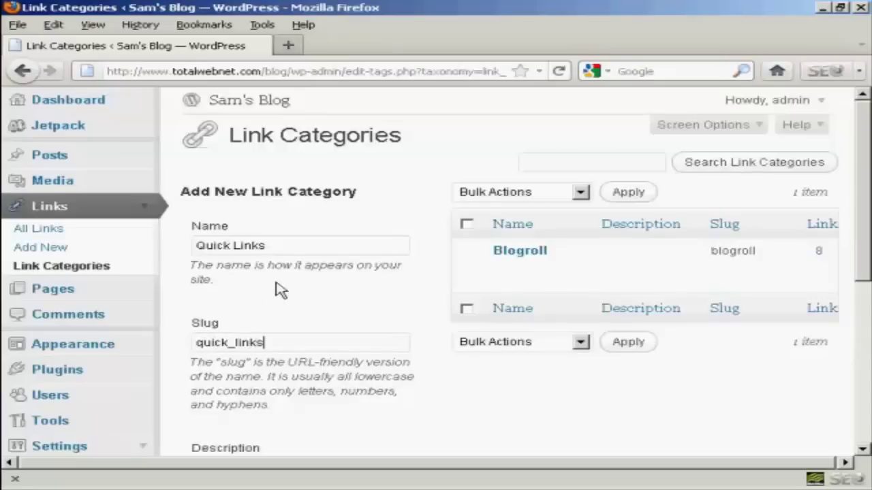
pyautogui.scroll(-5, 279, 288)
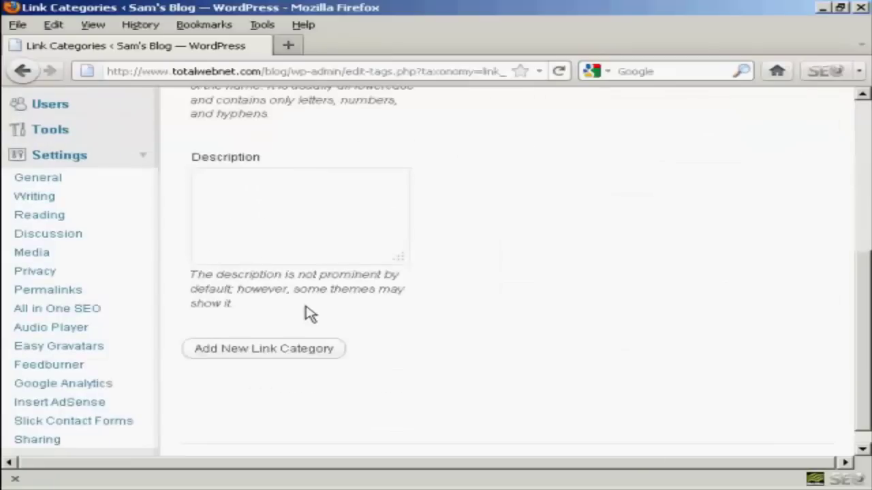
pyautogui.click(231, 283)
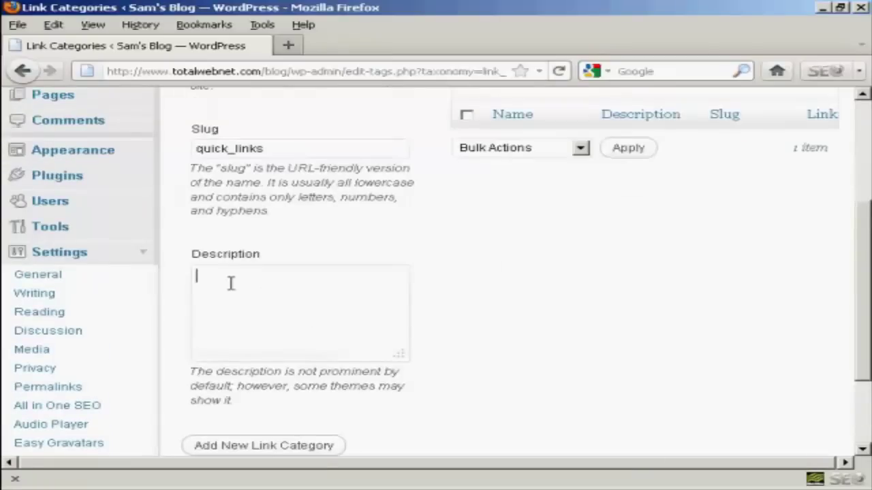
pyautogui.write('Fast links to other')
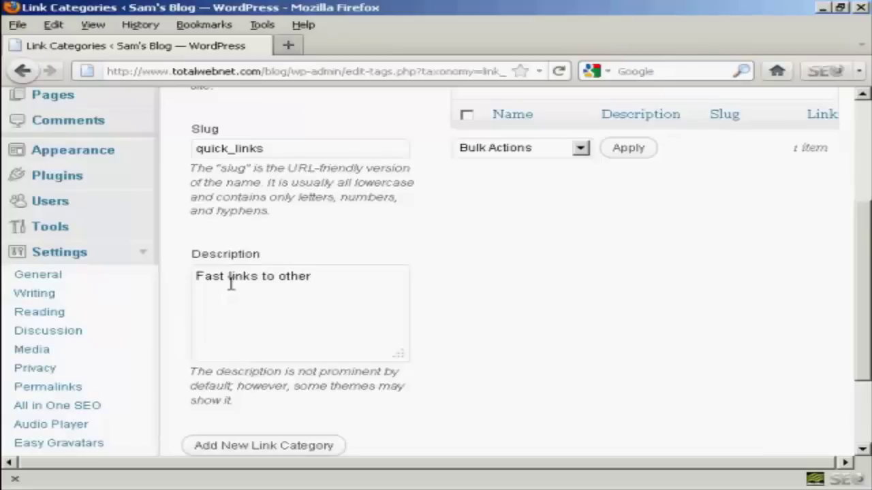
pyautogui.write(' sites')
pyautogui.click(301, 446)
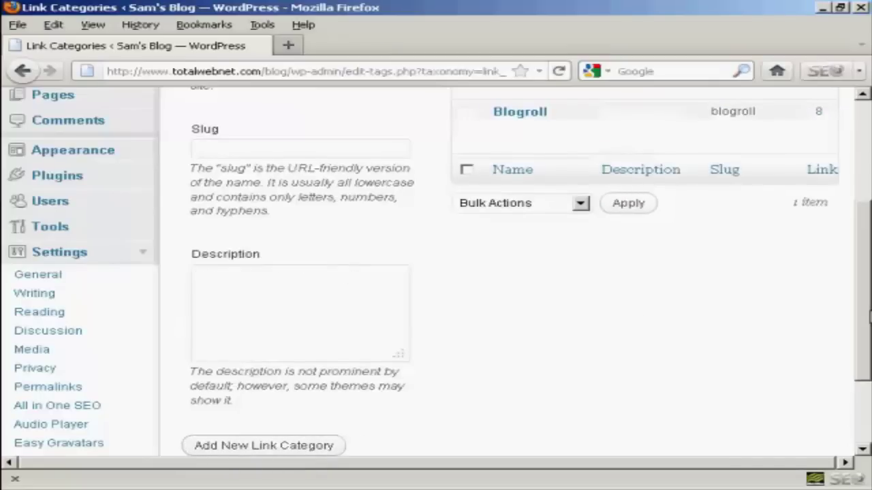
pyautogui.scroll(3, 864, 239)
pyautogui.scroll(1, 863, 239)
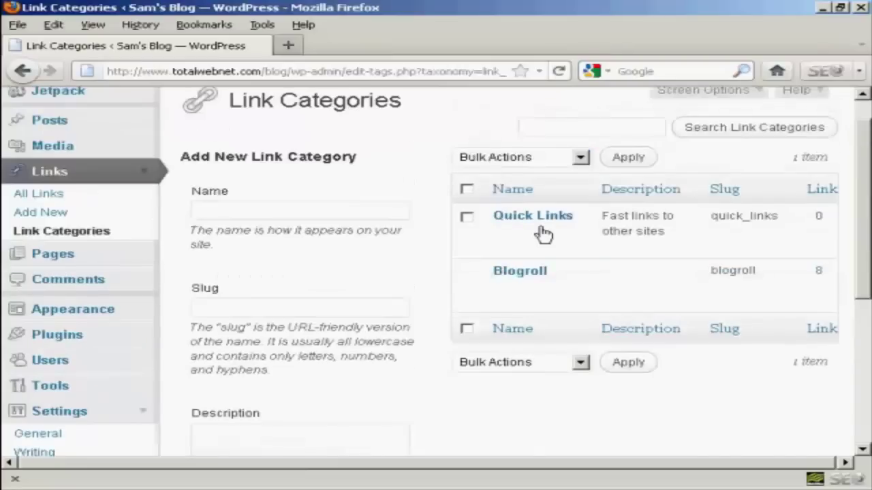
# Go to Appearance > Widgets to view available widgets like Links and the site's widget areas
pyautogui.moveTo(538, 229)
pyautogui.click(112, 315)
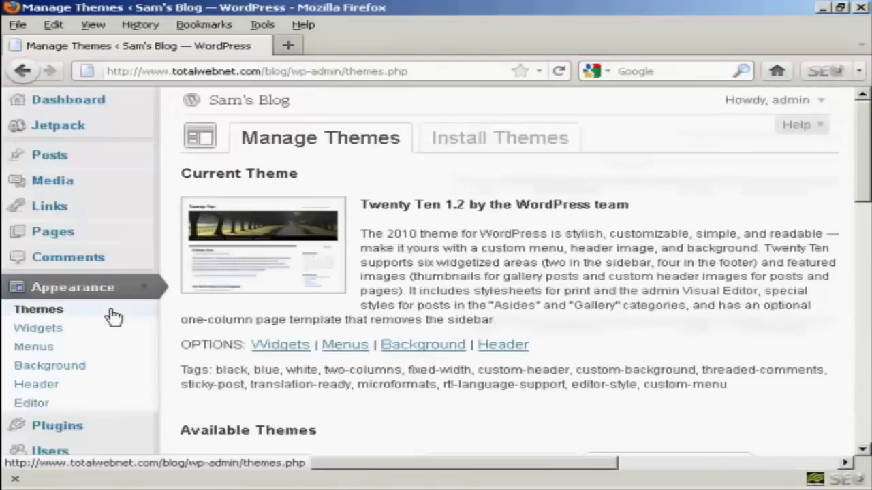
pyautogui.click(39, 329)
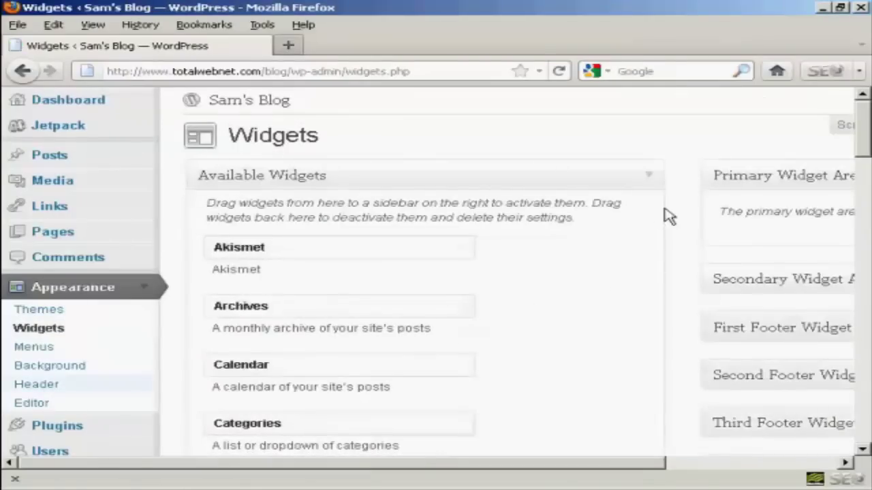
pyautogui.moveTo(864, 129); pyautogui.dragTo(863, 157)
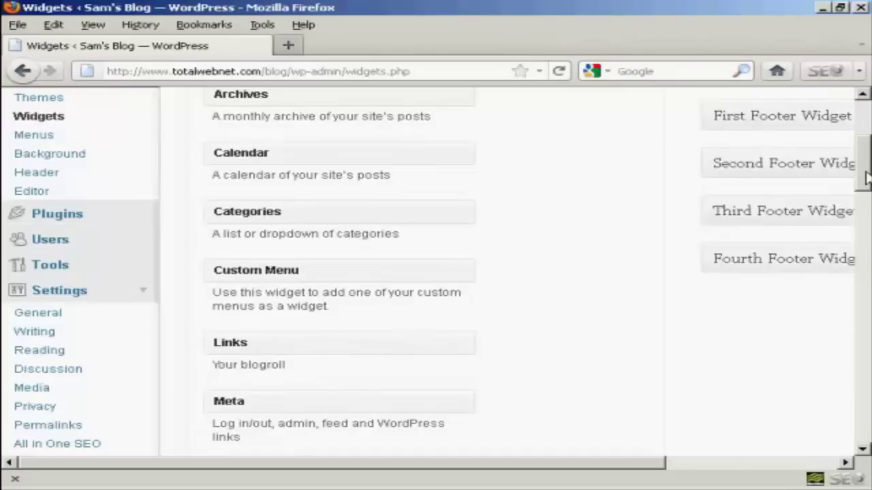
pyautogui.moveTo(862, 169); pyautogui.dragTo(865, 143)
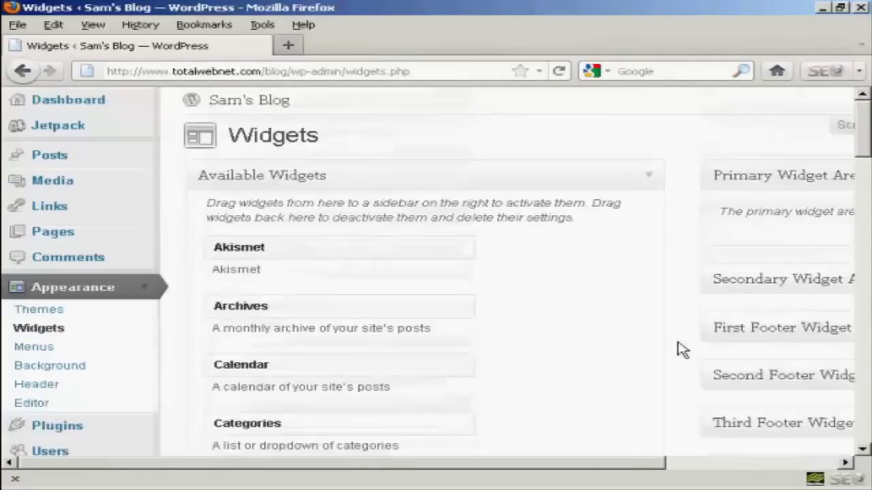
pyautogui.moveTo(642, 467); pyautogui.dragTo(823, 468)
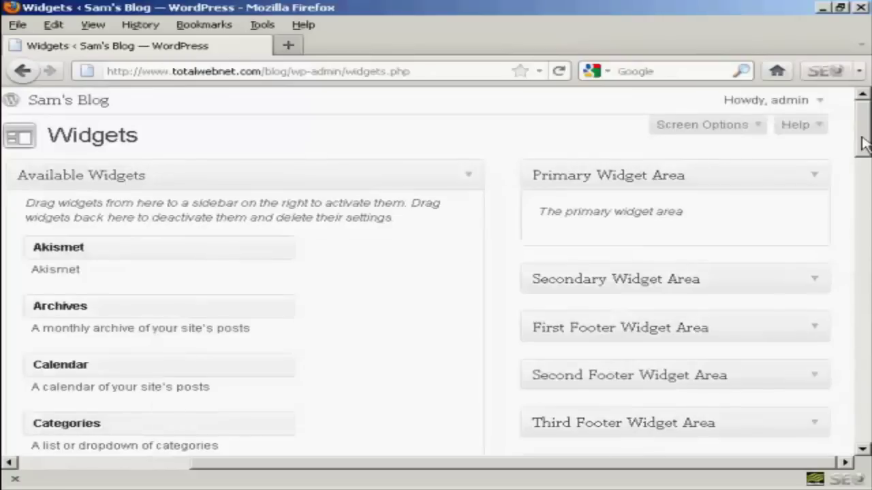
pyautogui.moveTo(864, 140); pyautogui.dragTo(865, 158)
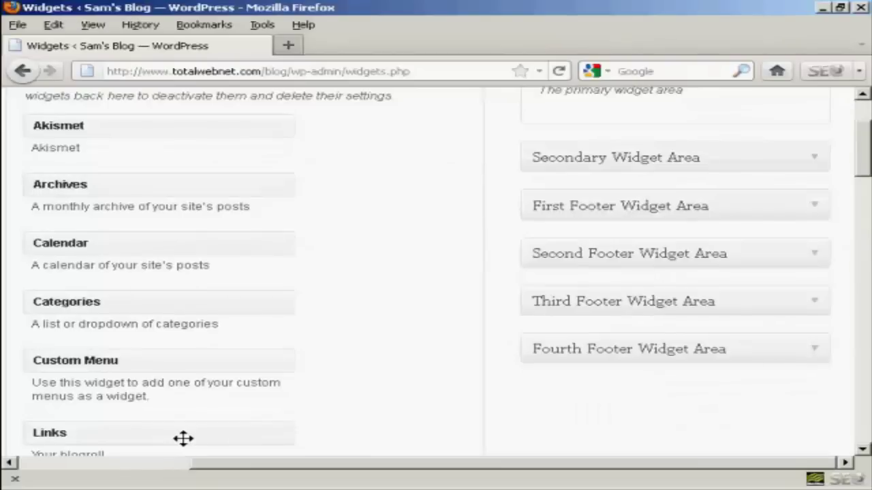
# Place a Links widget in the Primary Widget Area, set it to Blogroll, and save
pyautogui.moveTo(183, 439); pyautogui.dragTo(694, 159)
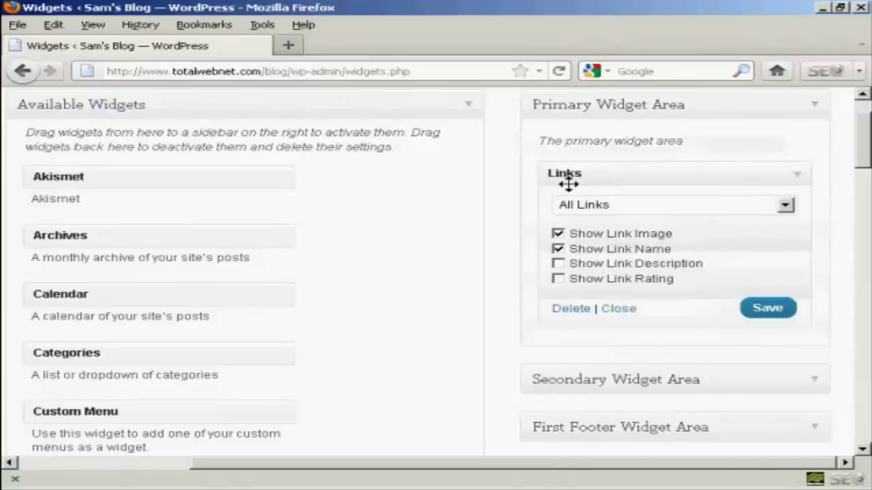
pyautogui.click(785, 205)
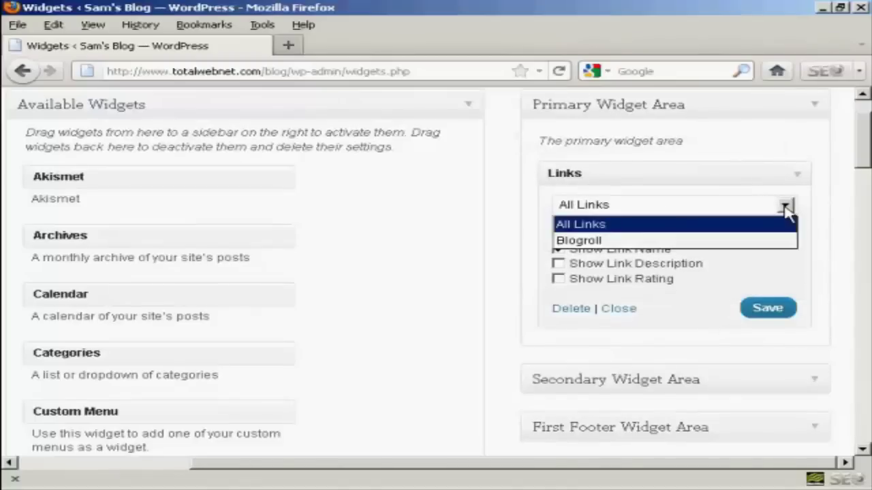
pyautogui.click(596, 241)
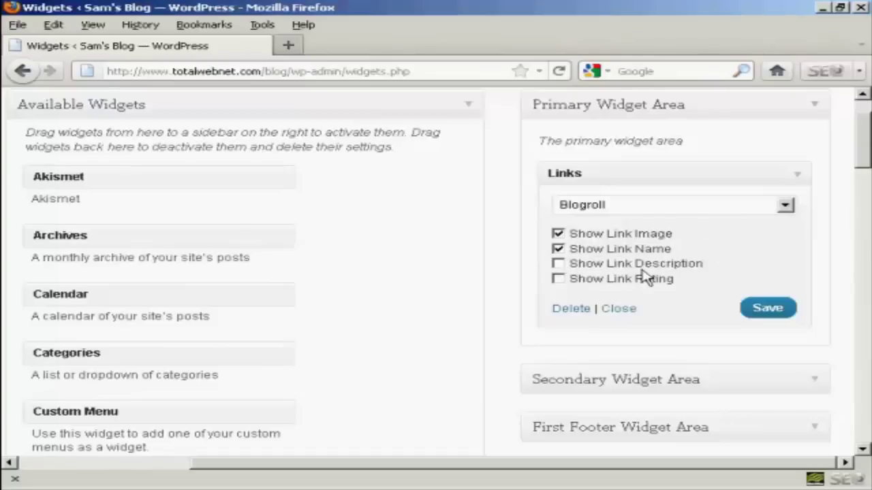
pyautogui.click(778, 316)
pyautogui.scroll(2, 862, 140)
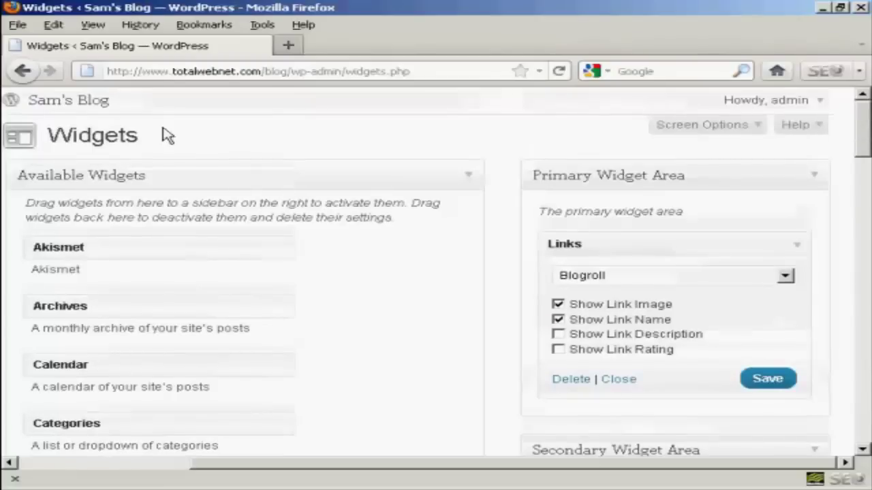
# Visit the blog's front page to check Google and New Ideas Area in the sidebar Blogroll
pyautogui.click(73, 102)
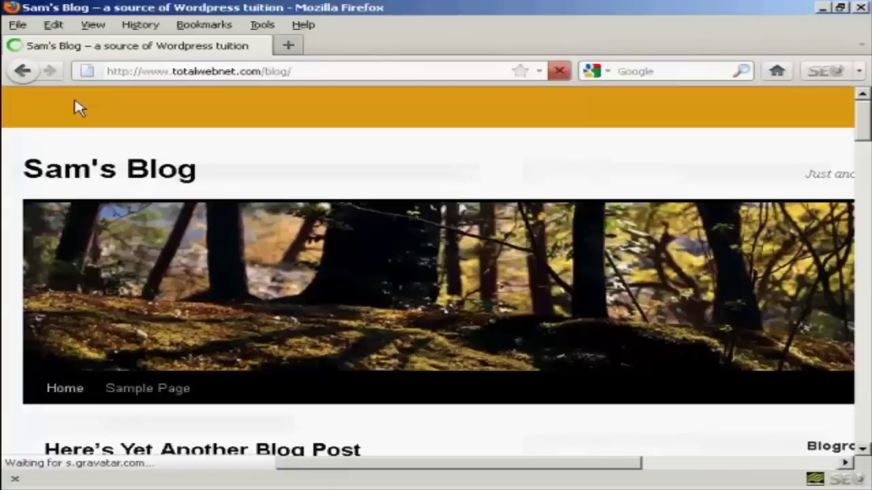
pyautogui.moveTo(634, 467); pyautogui.dragTo(850, 404)
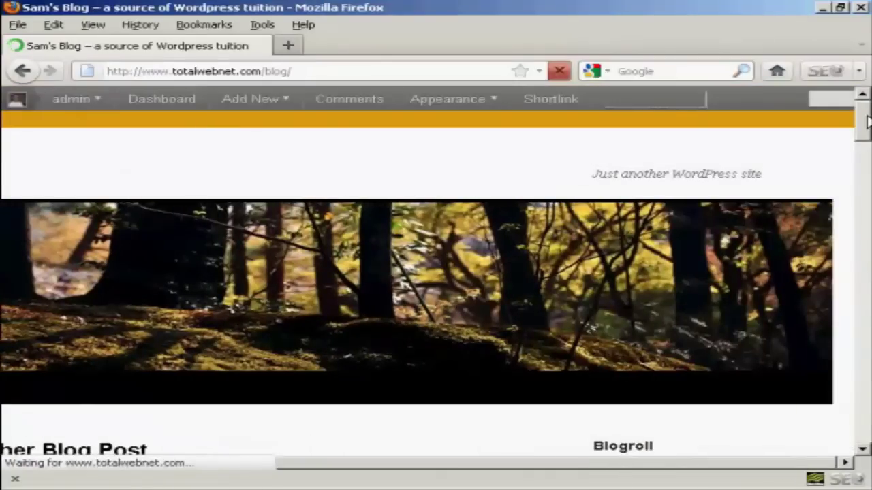
pyautogui.moveTo(867, 121); pyautogui.dragTo(864, 152)
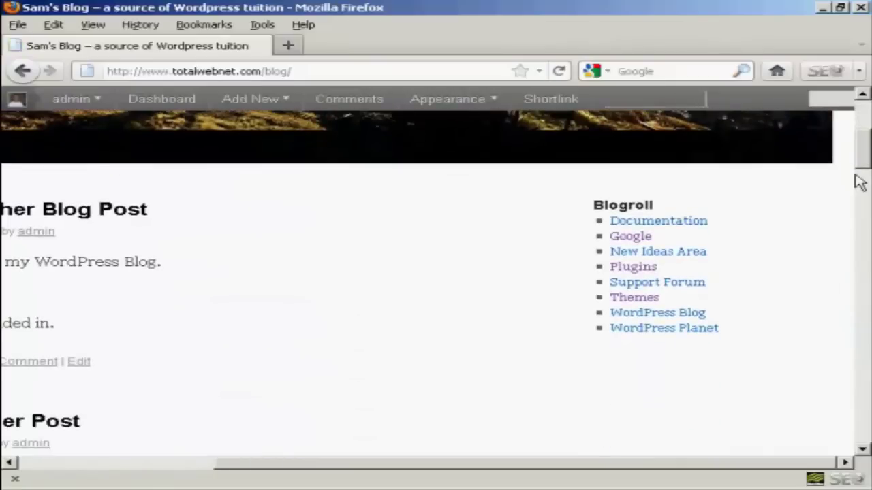